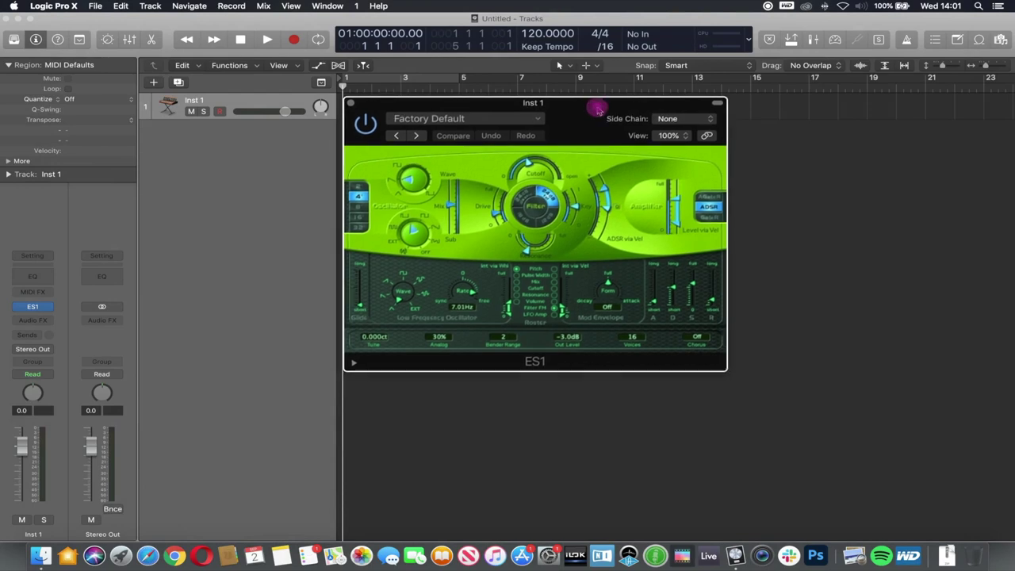
Step: Load the ES1 preset 02 Synth Pads > Bright Swell Pad and reposition the synth window
left_click_drag(598, 108, 595, 107)
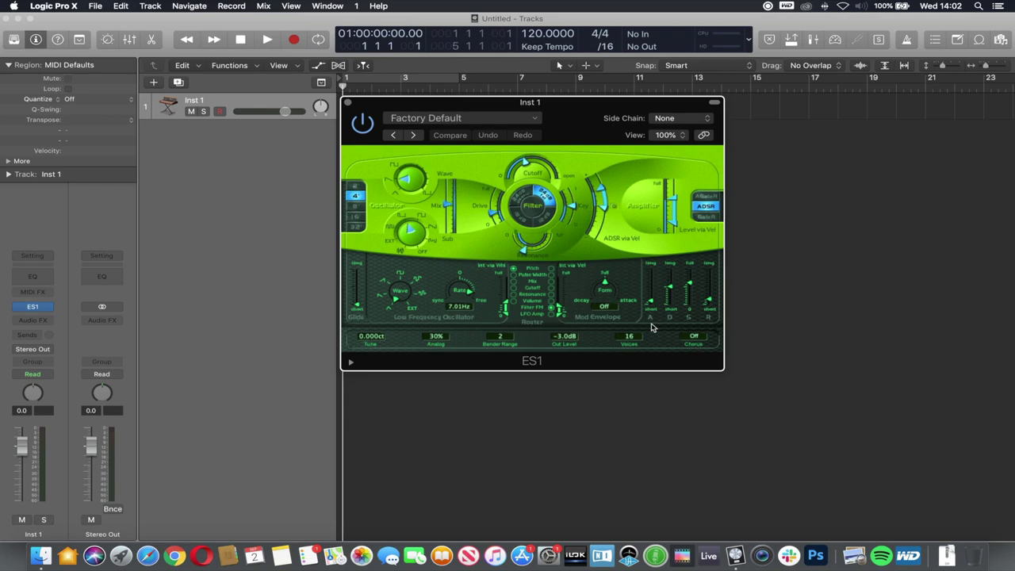
left_click(421, 121)
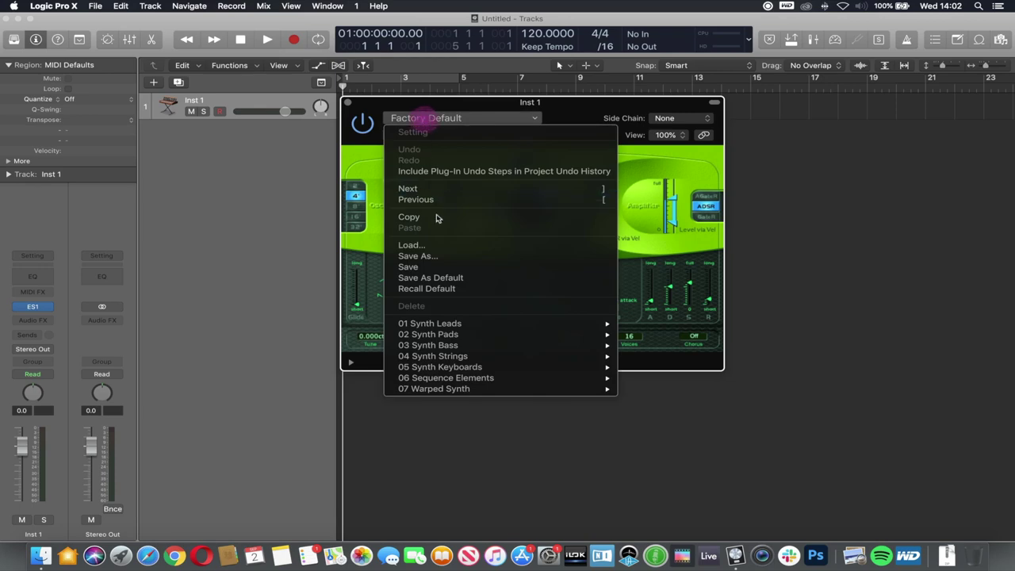
mouse_move(465, 335)
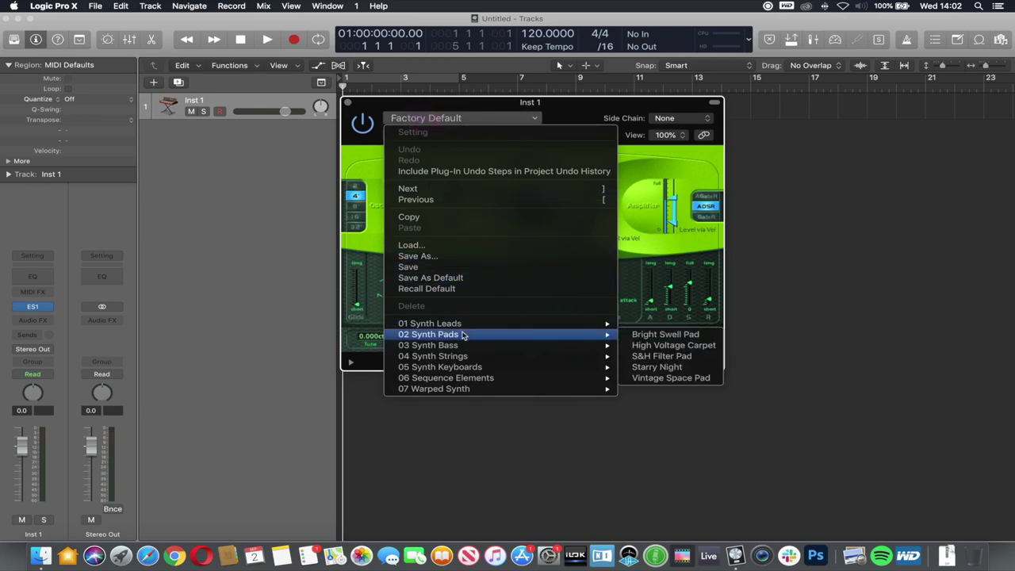
left_click(664, 338)
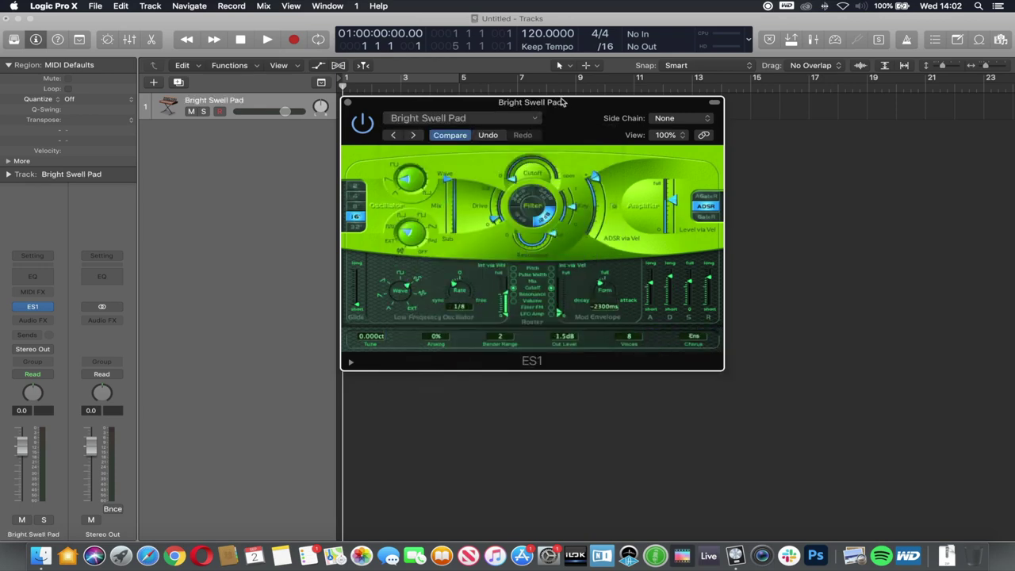
mouse_move(577, 119)
left_mouse_down()
mouse_move(558, 123)
mouse_move(570, 151)
mouse_move(571, 134)
mouse_move(585, 132)
left_mouse_up()
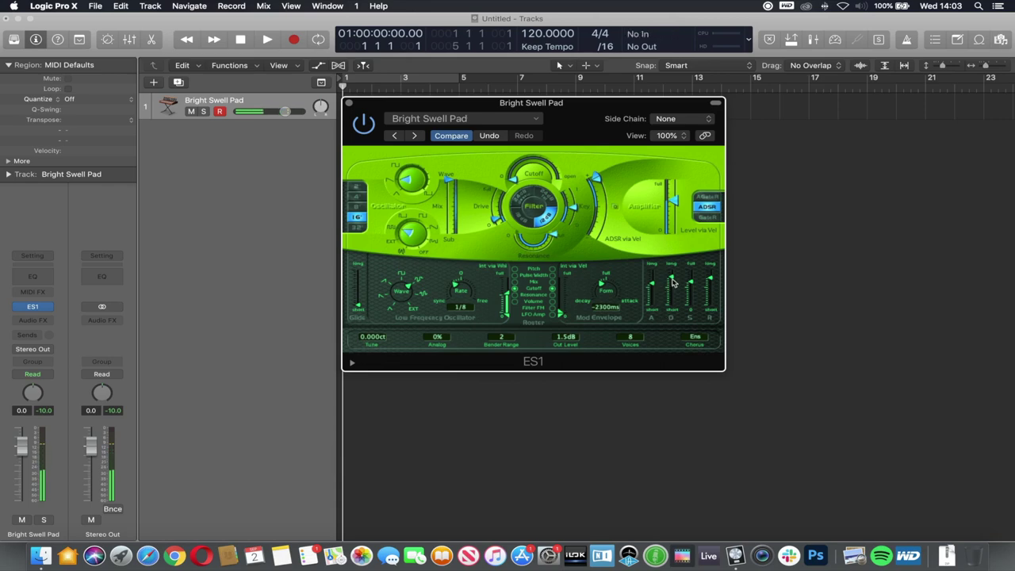
Step: Pull the ES1 decay, sustain, release and attack sliders to minimum, then lengthen the attack
left_click_drag(672, 282, 711, 308)
left_click_drag(652, 284, 652, 308)
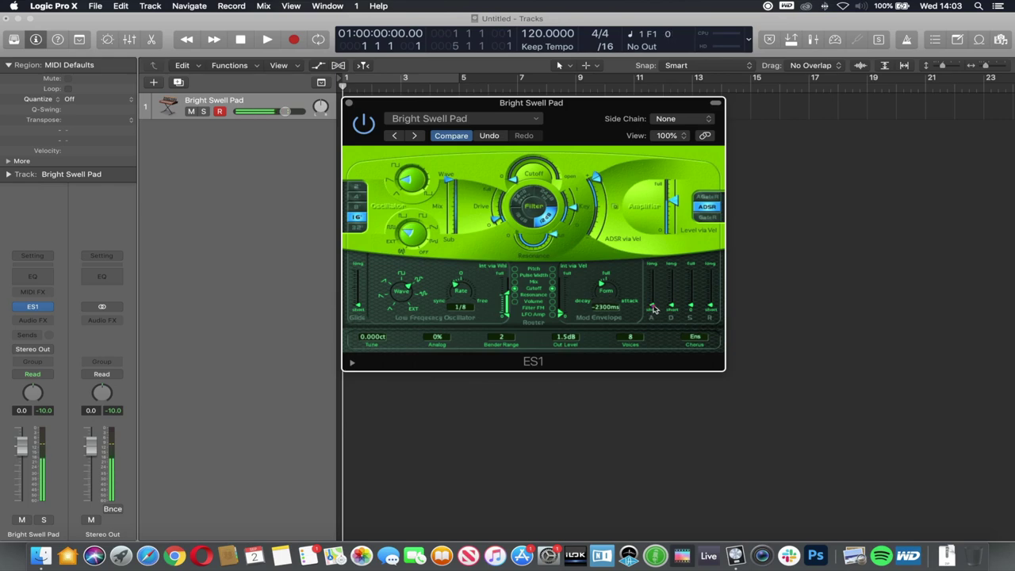
left_click_drag(653, 309, 653, 287)
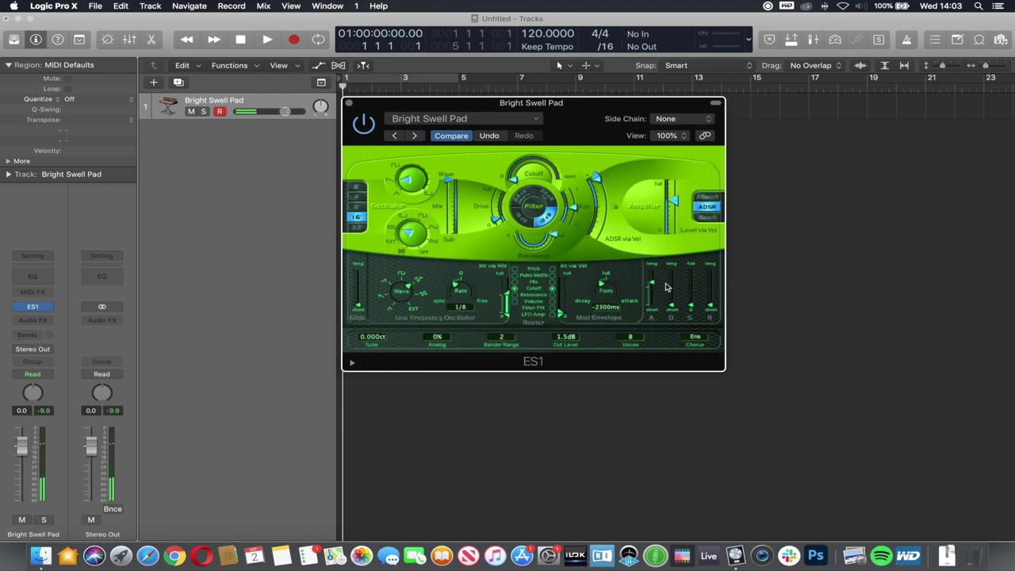
Step: Audition new ES1 settings: longer release, decay and attack, higher sustain, then slightly shorter attack
left_click_drag(710, 306, 712, 270)
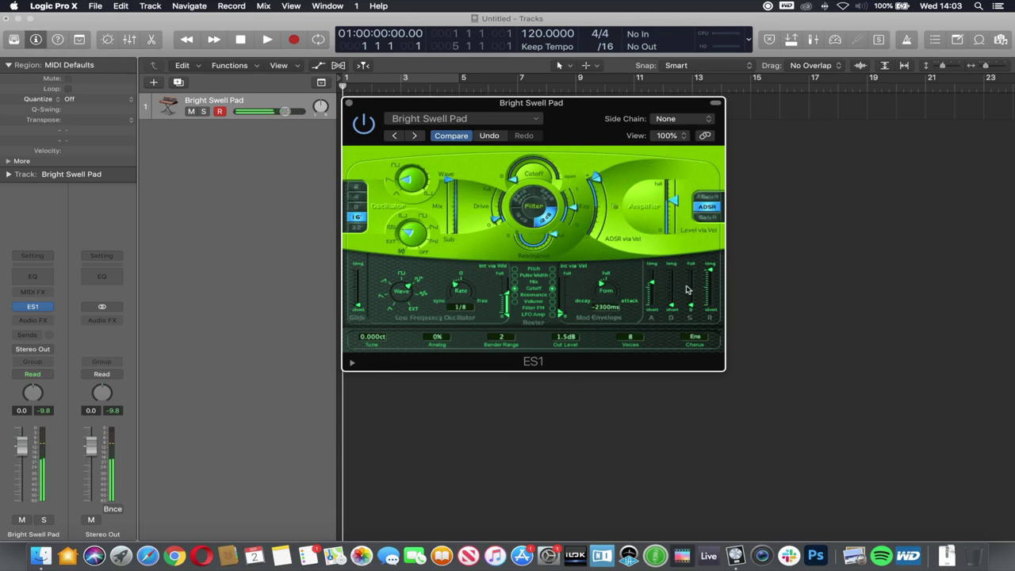
mouse_move(671, 304)
left_mouse_down()
mouse_move(672, 288)
mouse_move(652, 304)
left_mouse_up()
left_click_drag(711, 270, 712, 300)
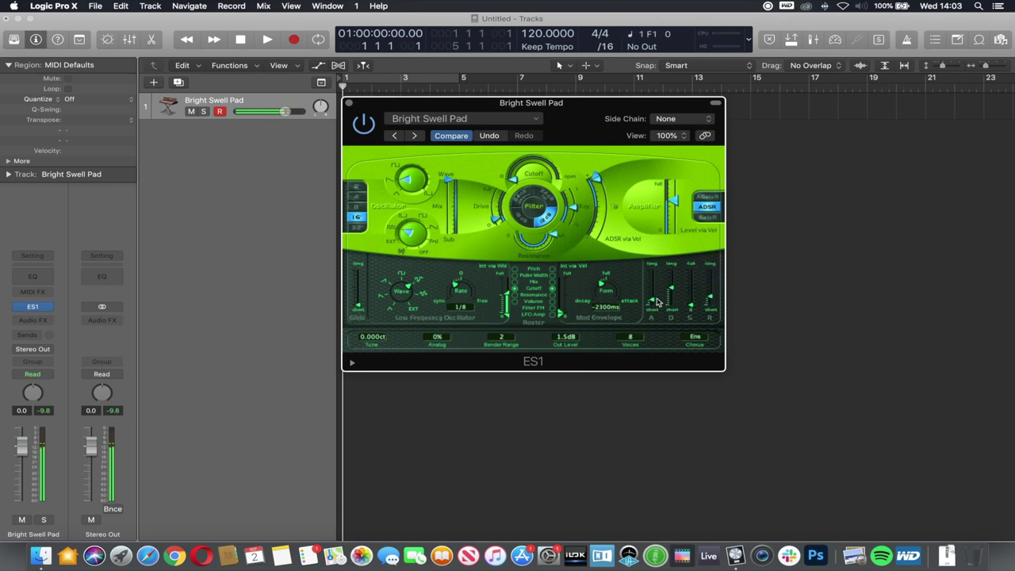
left_click_drag(657, 301, 655, 287)
left_click_drag(672, 292, 673, 273)
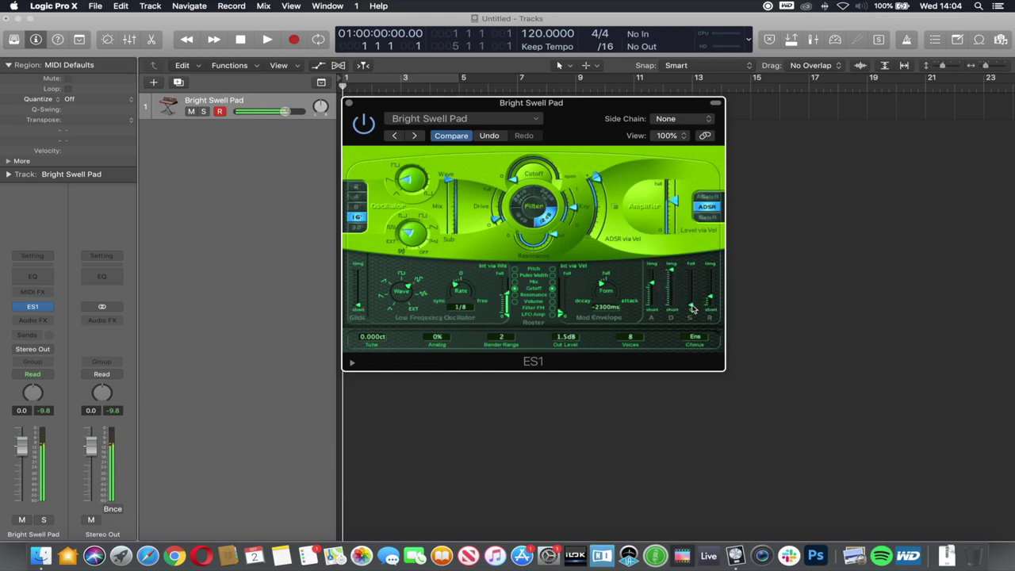
left_click_drag(692, 308, 713, 289)
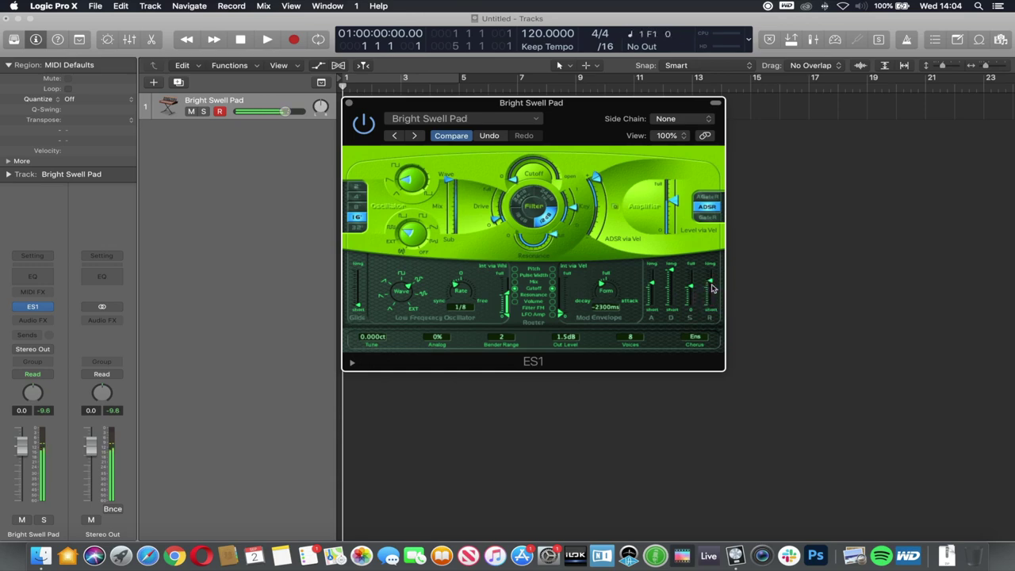
left_click_drag(651, 284, 653, 298)
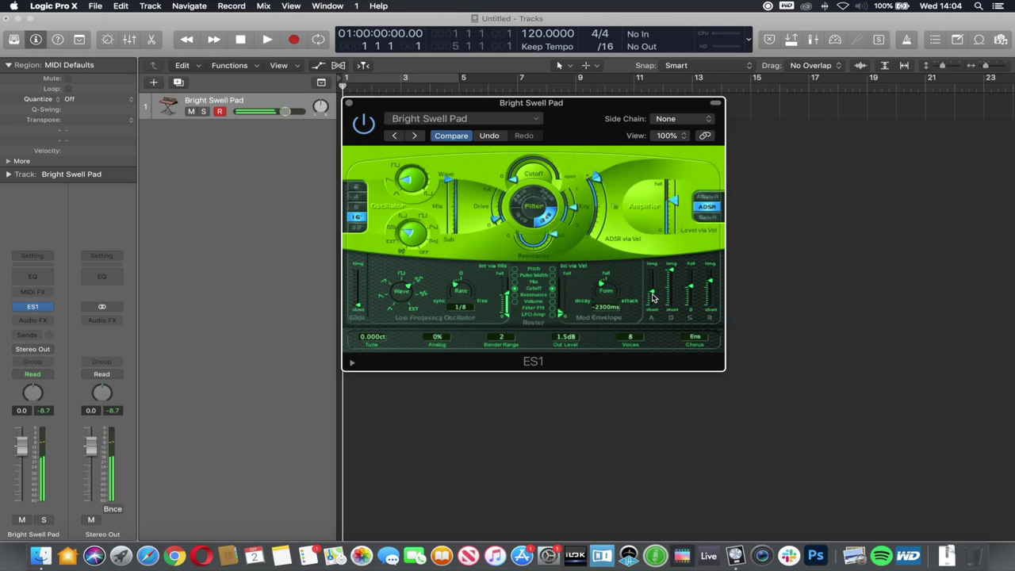
Step: Close the ES1 window and replace it with Alchemy in stereo on the instrument slot
left_click(455, 119)
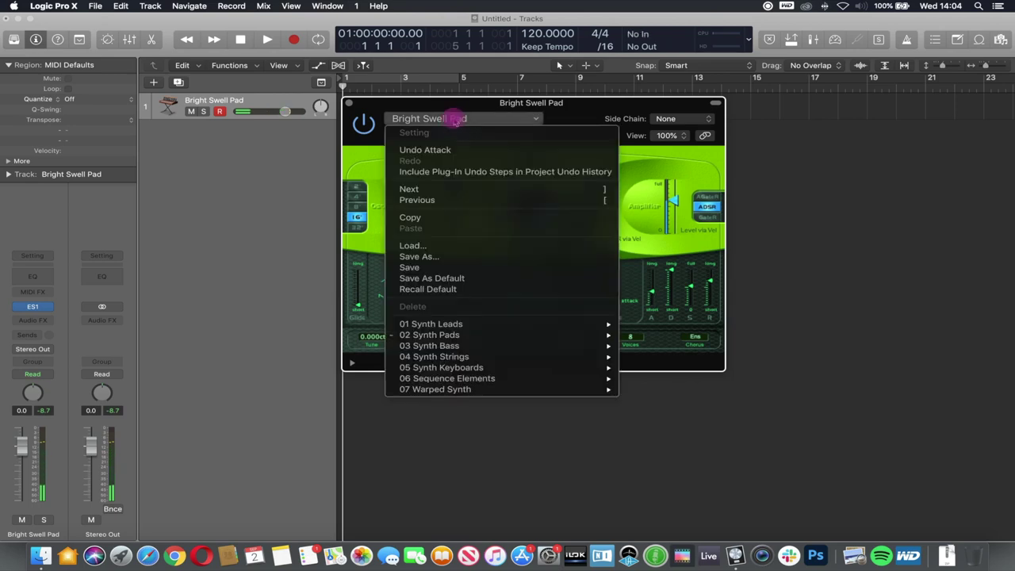
left_click(350, 104)
left_click(351, 105)
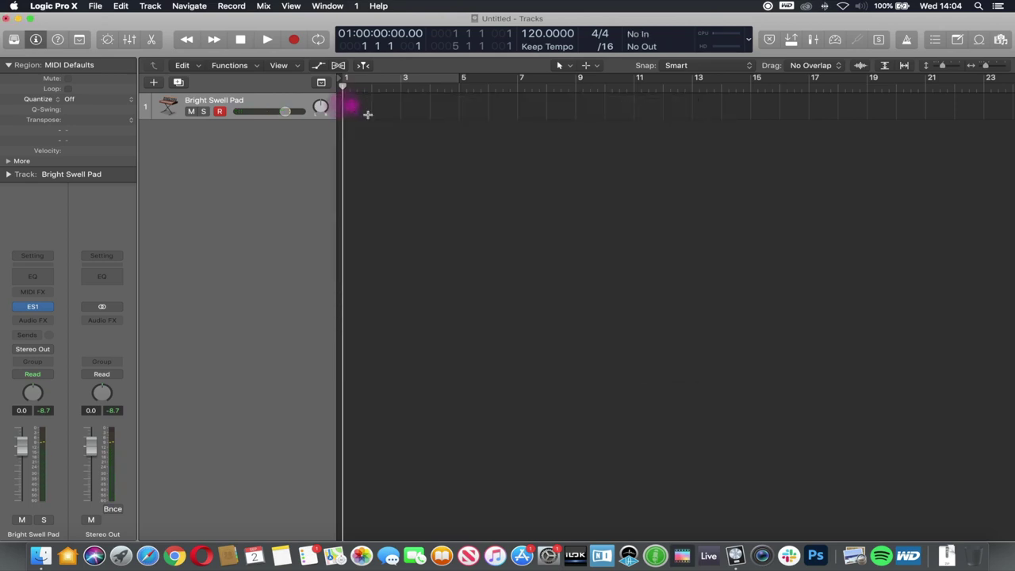
left_click(48, 305)
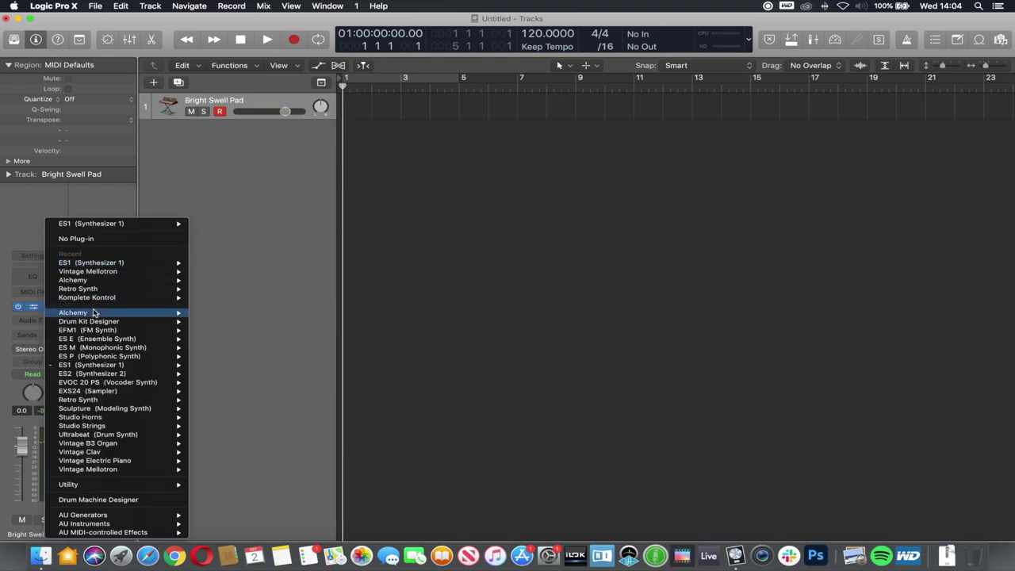
mouse_move(111, 312)
left_click(216, 313)
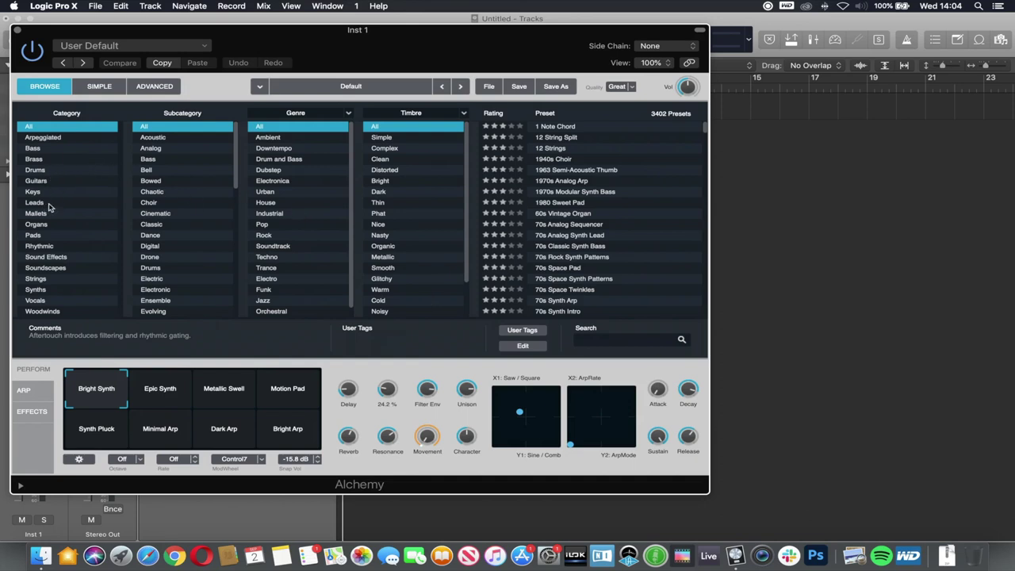
Step: Load the Analog Silk preset from Alchemy's Pads > Analog > Downtempo browser
left_click(49, 236)
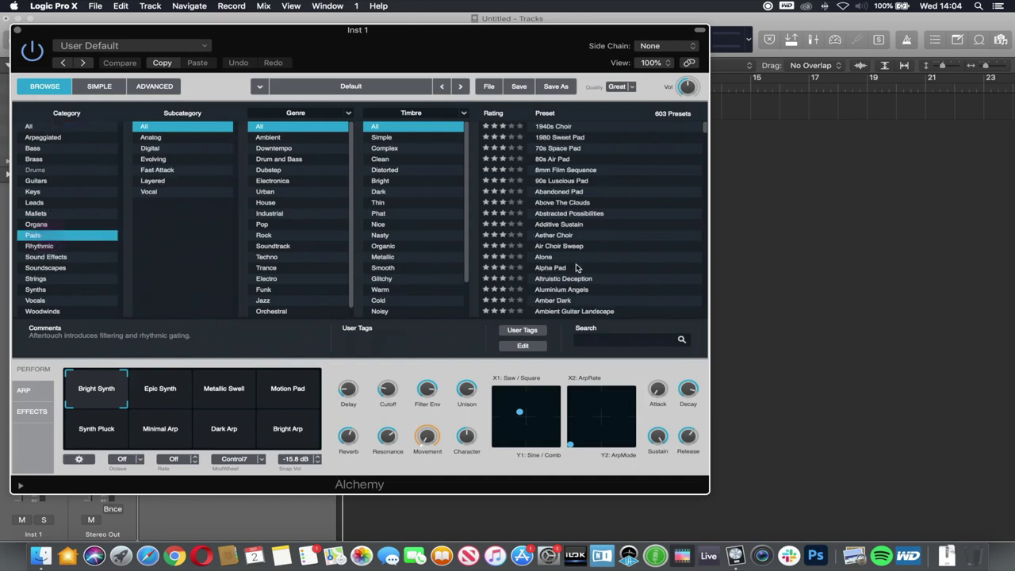
left_click(156, 138)
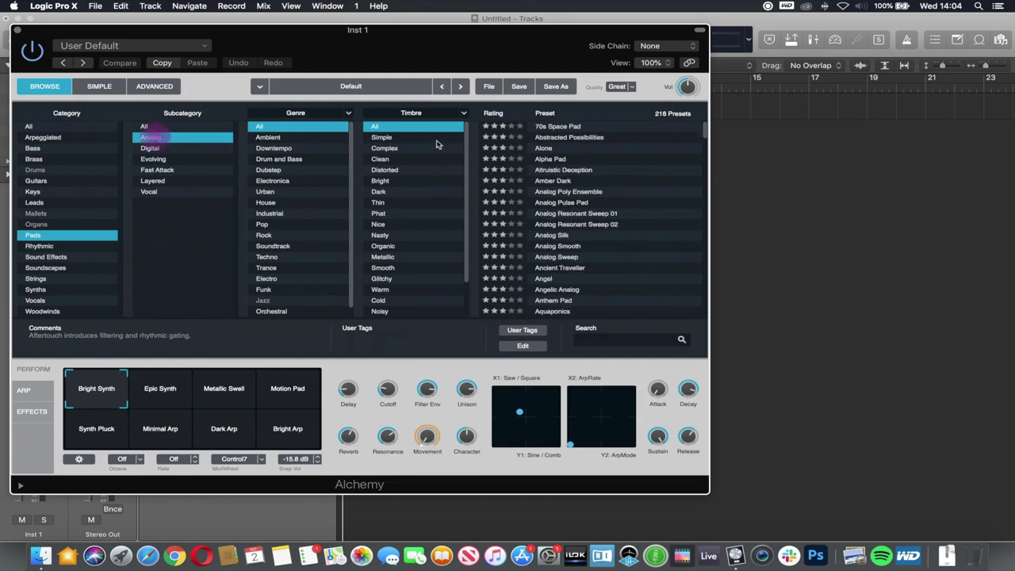
left_click(279, 149)
left_click(558, 225)
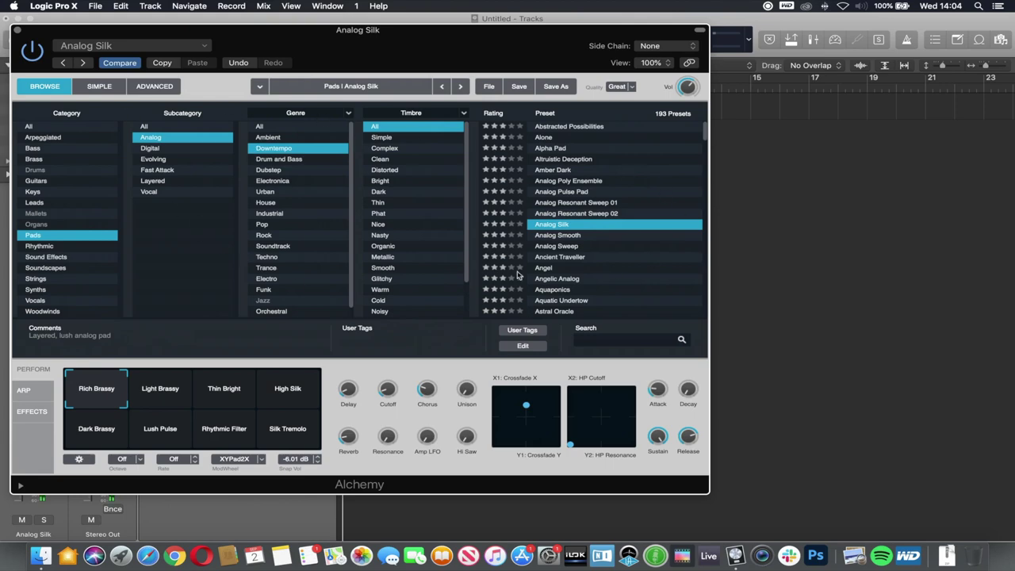
Step: Switch Alchemy from Simple to Advanced view to reveal the AHDSR envelope
left_click(99, 86)
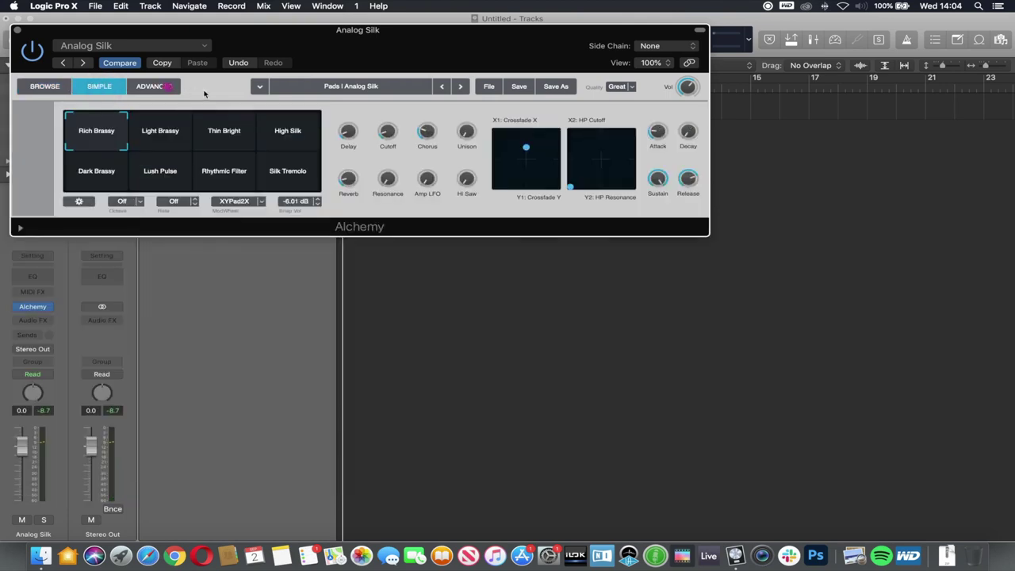
left_click(165, 88)
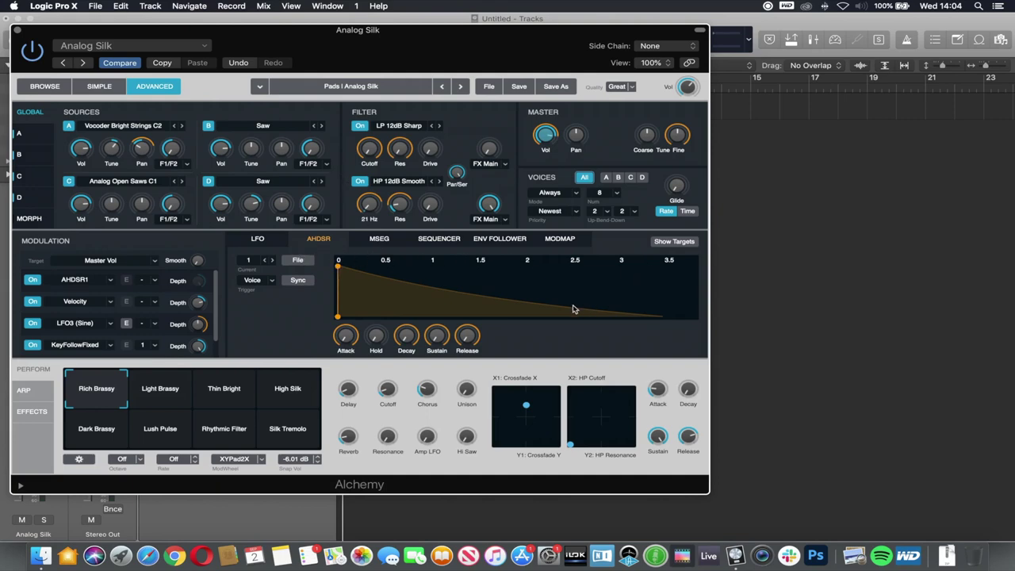
Step: Set the AHDSR attack near zero, decay to 2.4 s and release to 10 s, then lengthen attack to 1.2 s
mouse_move(356, 346)
left_click_drag(353, 339, 381, 290)
left_click_drag(408, 335, 449, 294)
left_click_drag(470, 341, 468, 244)
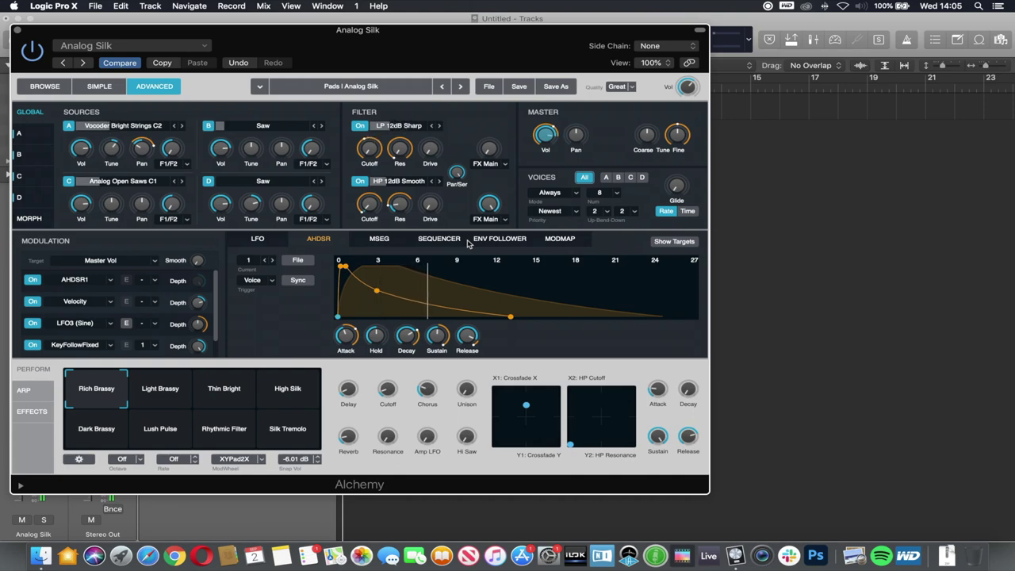
left_click_drag(346, 335, 378, 321)
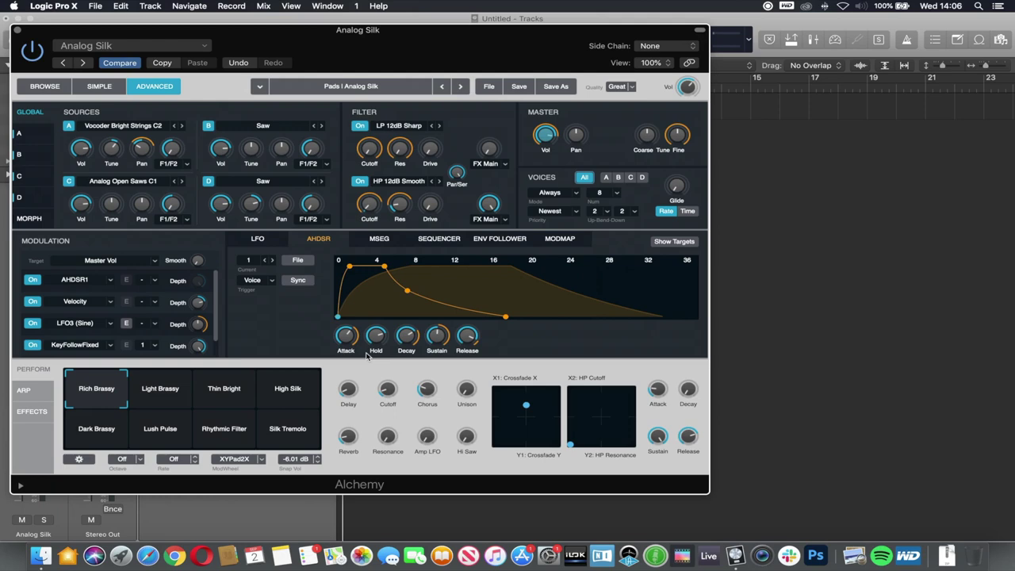
Step: Close the Alchemy plug-in window to return to the Tracks view
left_click(18, 30)
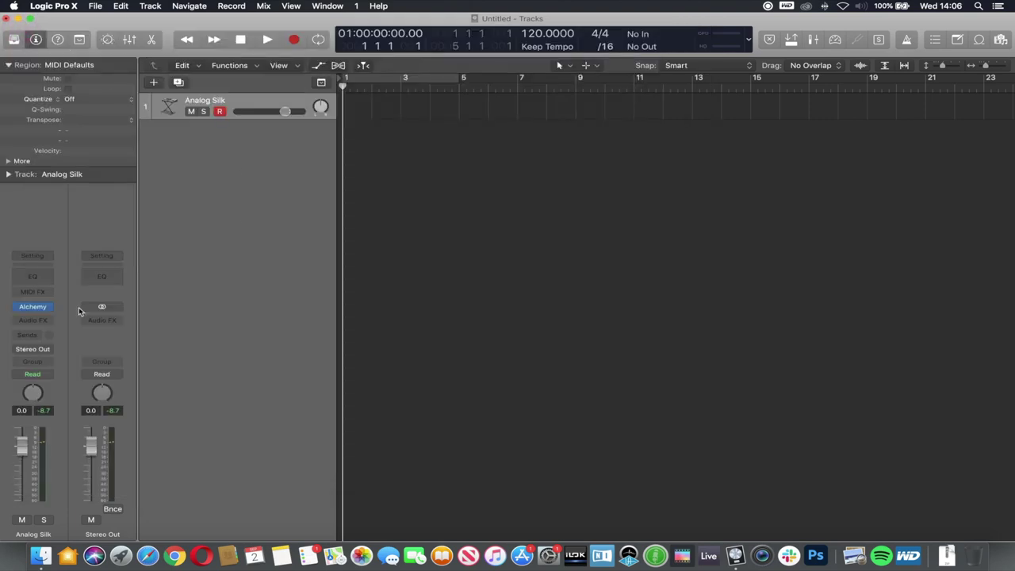